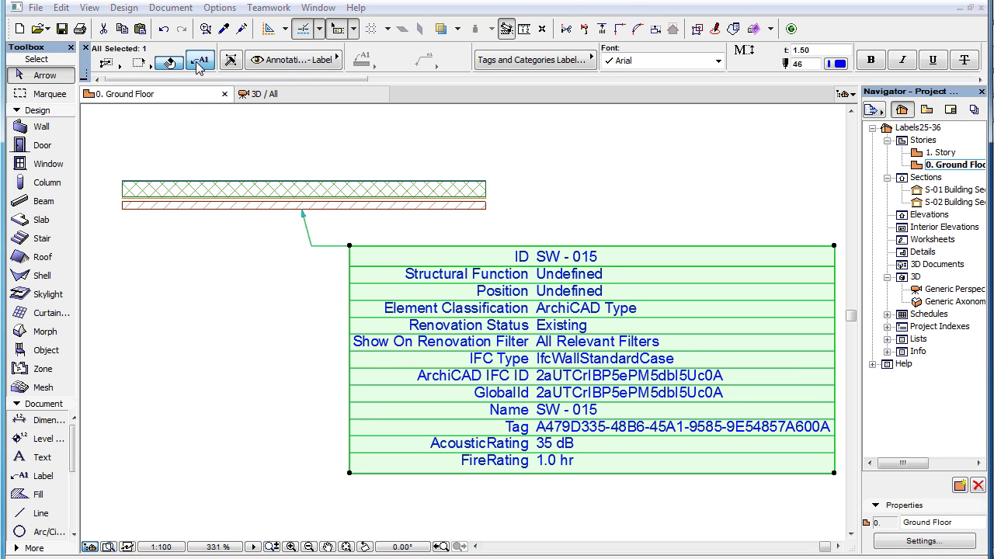
Look through the tag label's settings pages and label type list, closing them without changes
{"action": "left_click", "coordinate": [200, 65]}
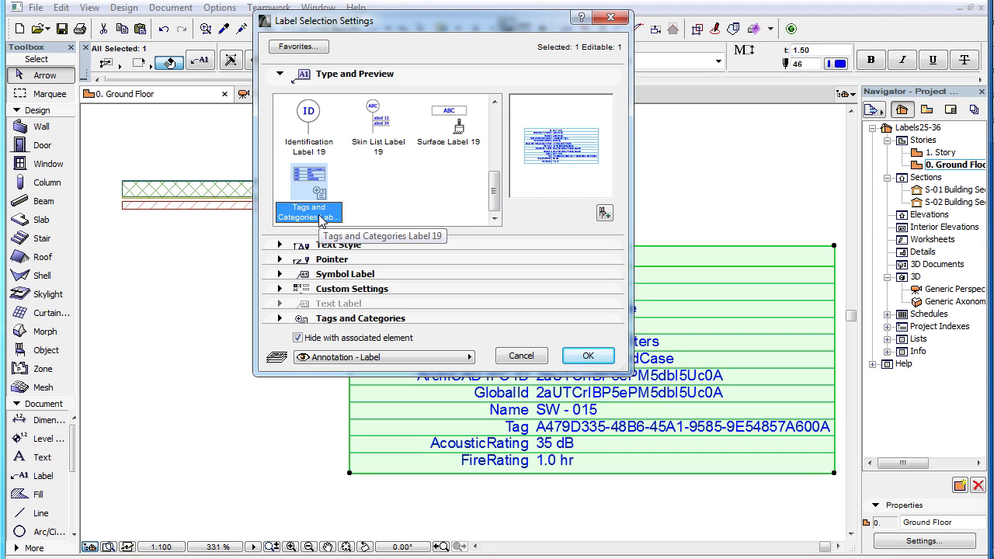
{"action": "scroll", "coordinate": [497, 127], "scroll_direction": "up", "scroll_amount": 2}
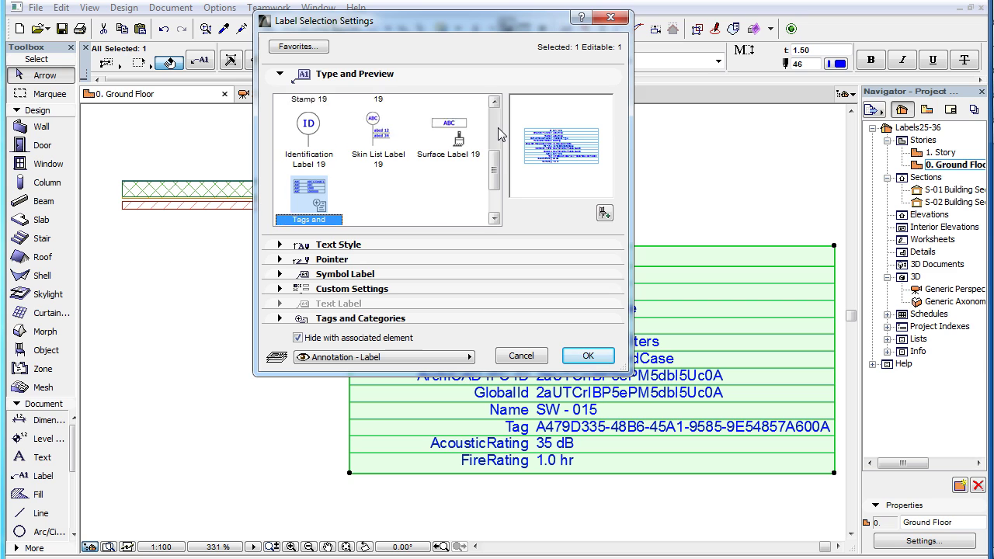
{"action": "left_click", "coordinate": [450, 120]}
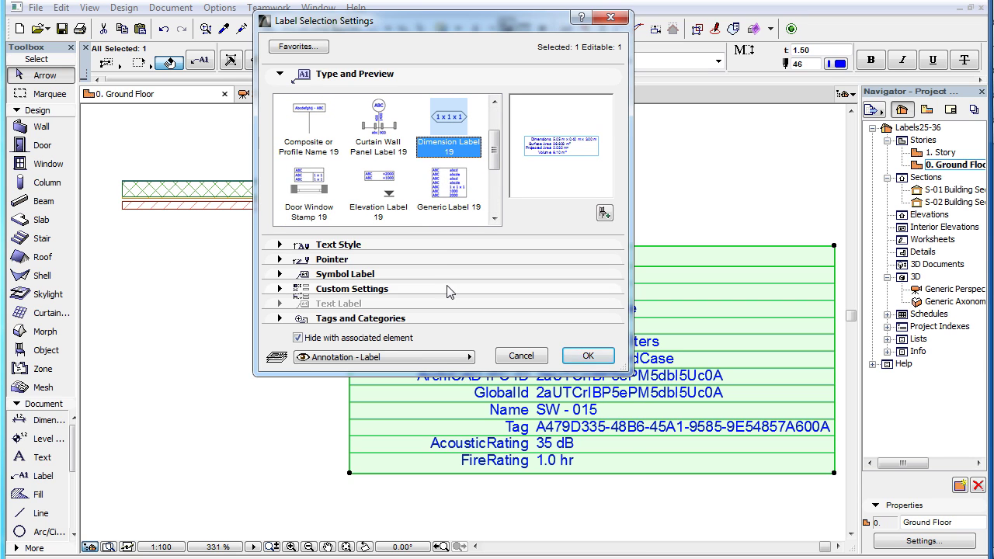
{"action": "left_click", "coordinate": [451, 289]}
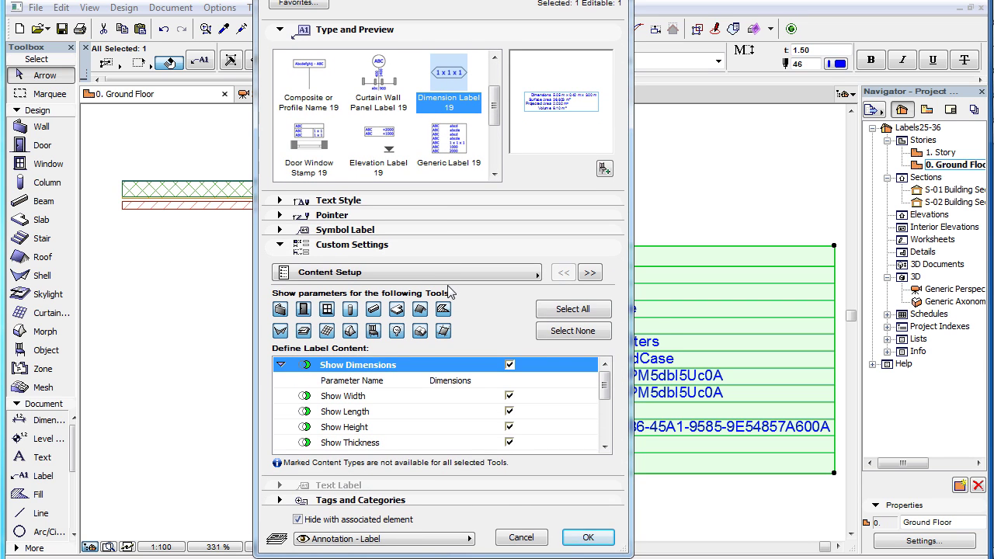
{"action": "left_click", "coordinate": [506, 271]}
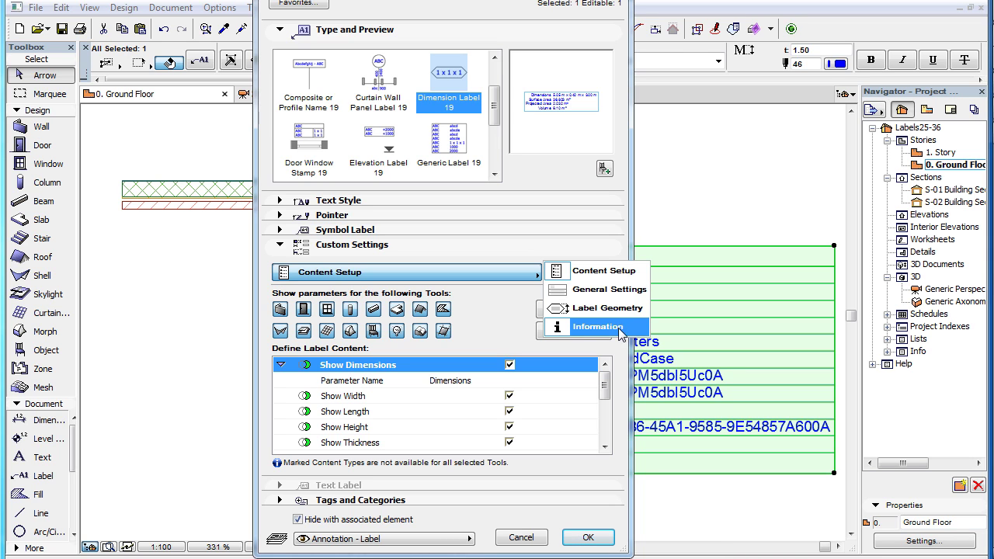
{"action": "left_click", "coordinate": [510, 310]}
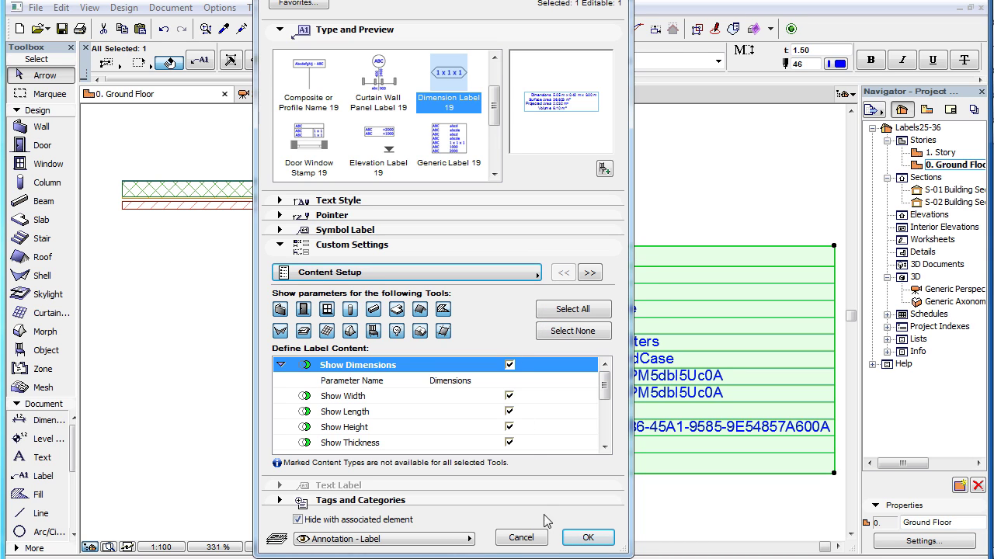
{"action": "left_click", "coordinate": [521, 537]}
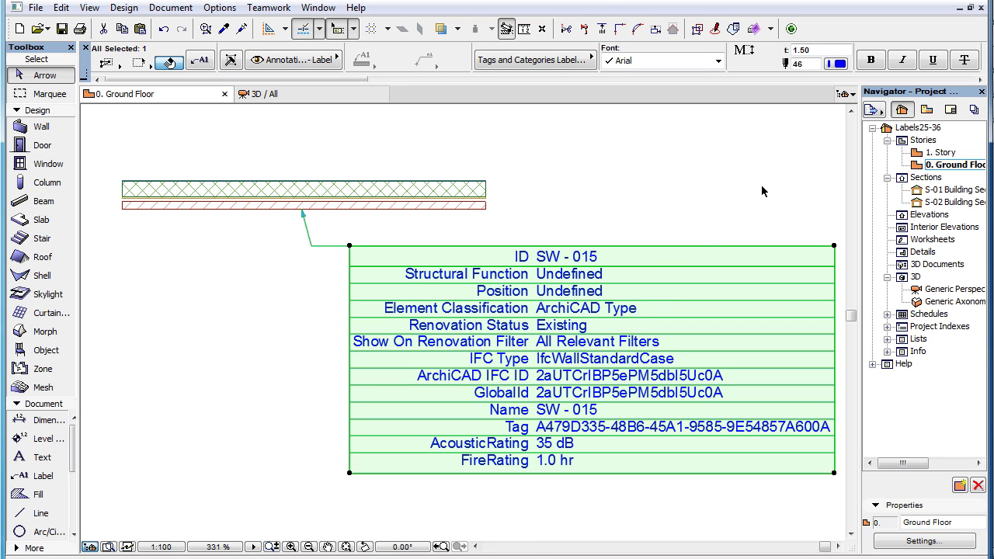
{"action": "left_click", "coordinate": [578, 62]}
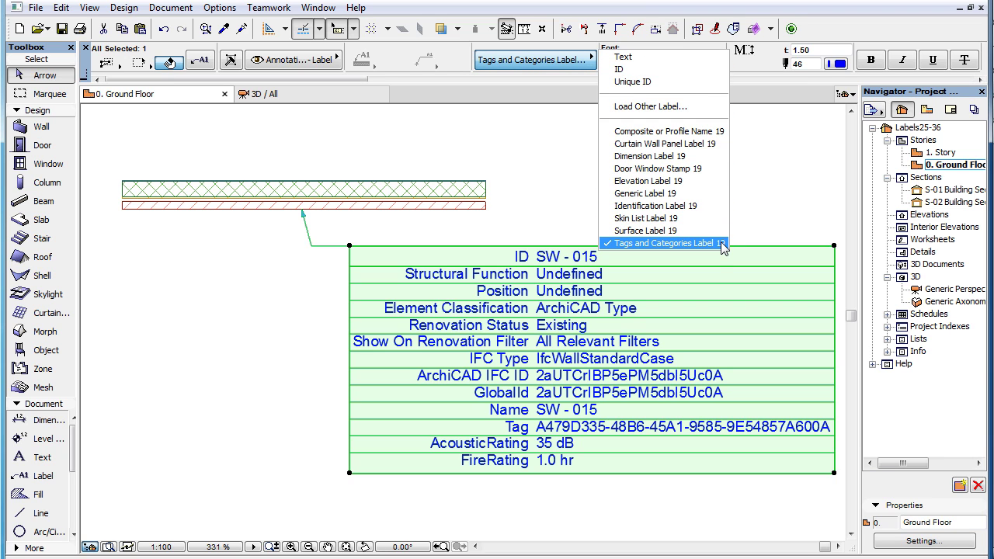
{"action": "left_click", "coordinate": [770, 213]}
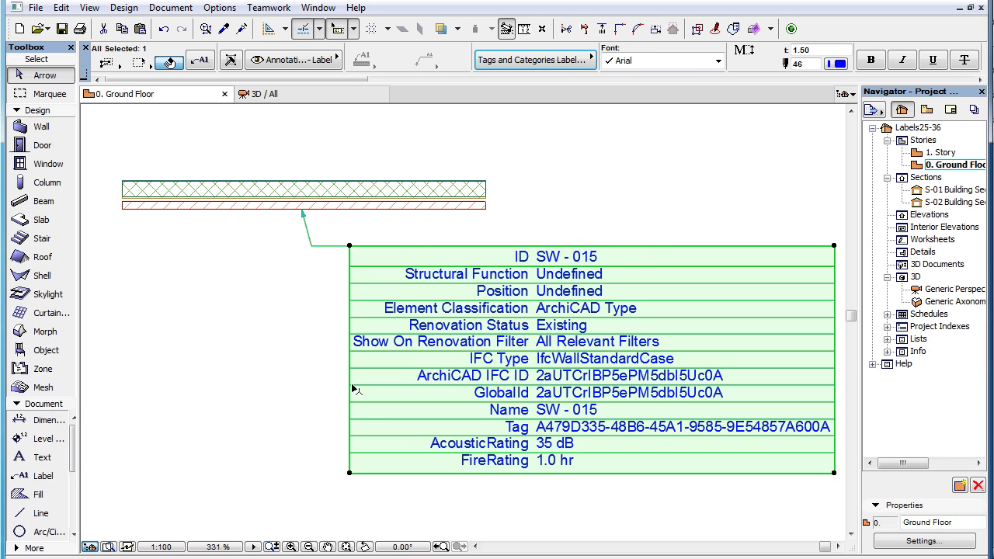
Select the wall and check its settings, closing them unchanged
{"action": "left_click", "coordinate": [215, 286]}
{"action": "left_click", "coordinate": [229, 200]}
{"action": "left_click", "coordinate": [199, 59]}
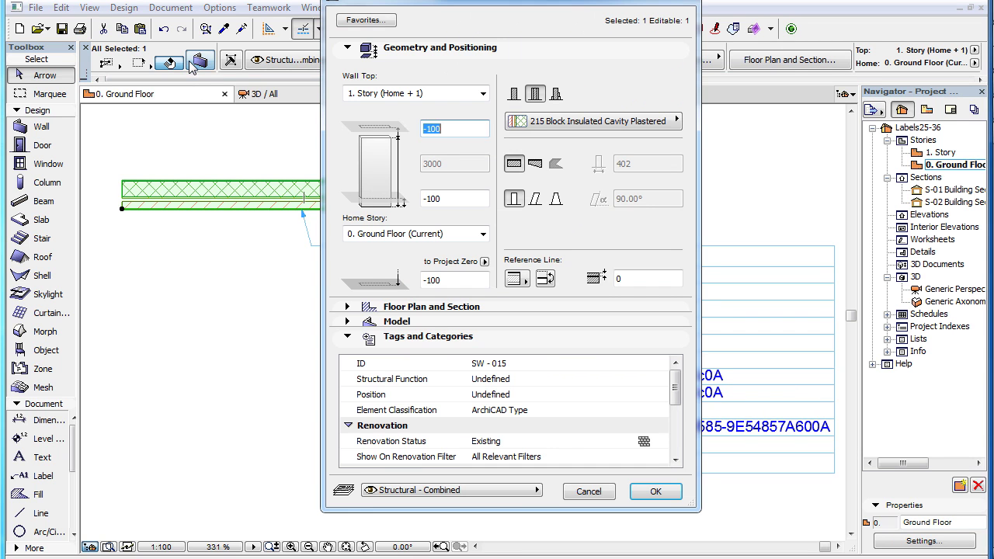
{"action": "left_click_drag", "start_coordinate": [678, 388], "coordinate": [687, 450]}
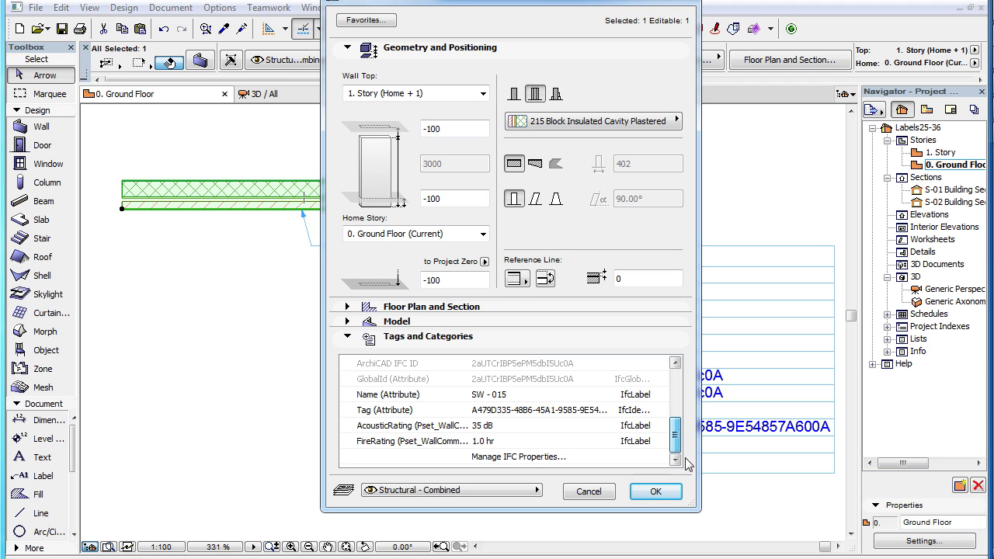
{"action": "left_click", "coordinate": [603, 492]}
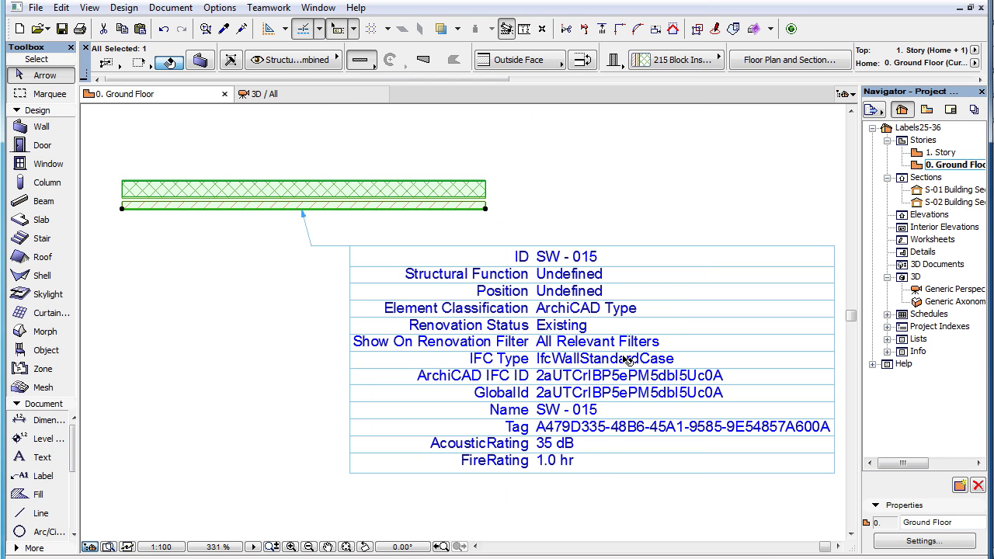
Reopen the tag label's settings and keep it showing all parameters
{"action": "left_click", "coordinate": [597, 348]}
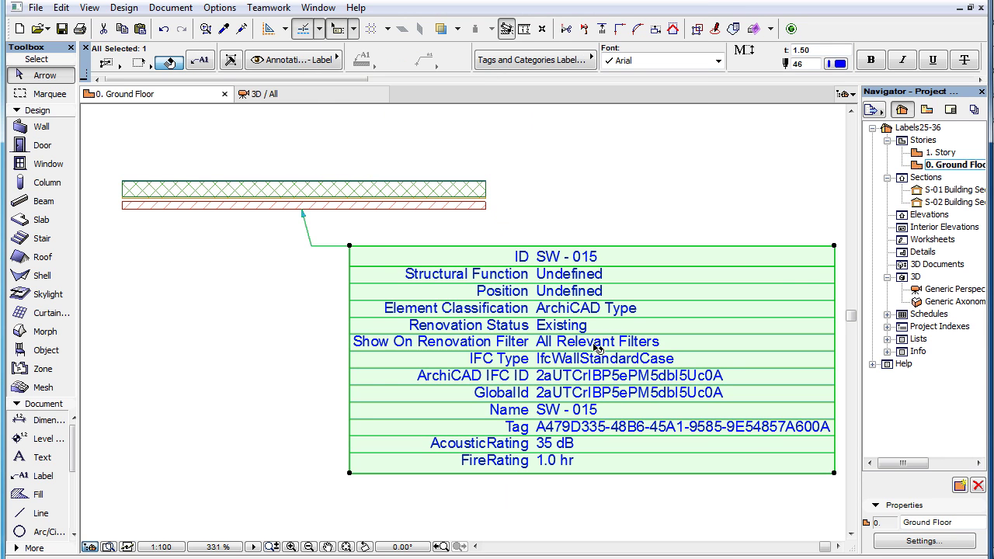
{"action": "left_click", "coordinate": [203, 62]}
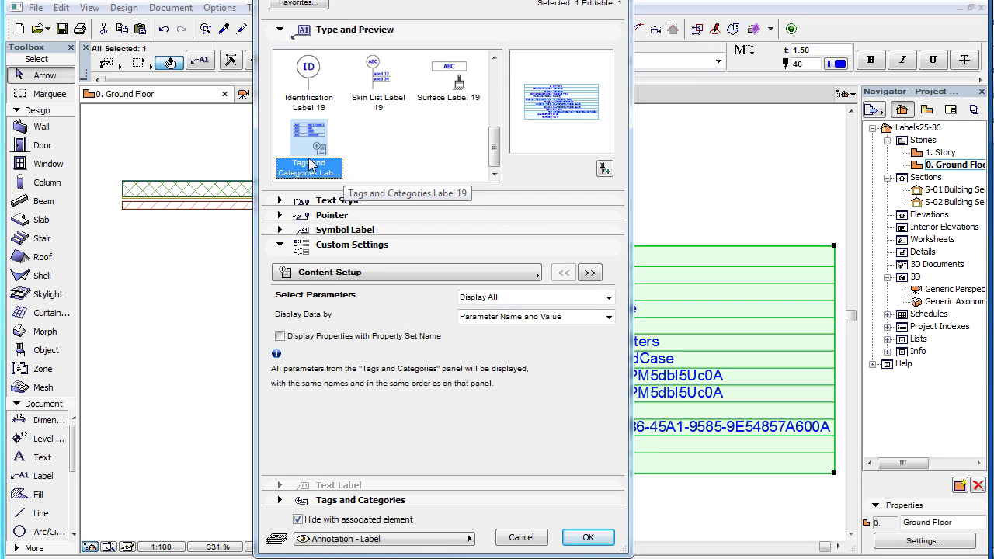
{"action": "left_click", "coordinate": [528, 274]}
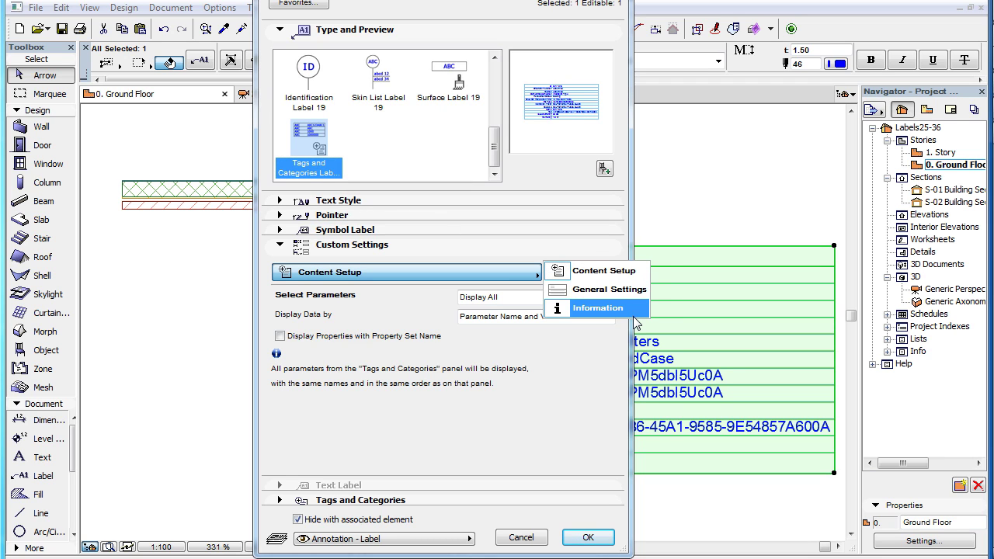
{"action": "left_click", "coordinate": [644, 272]}
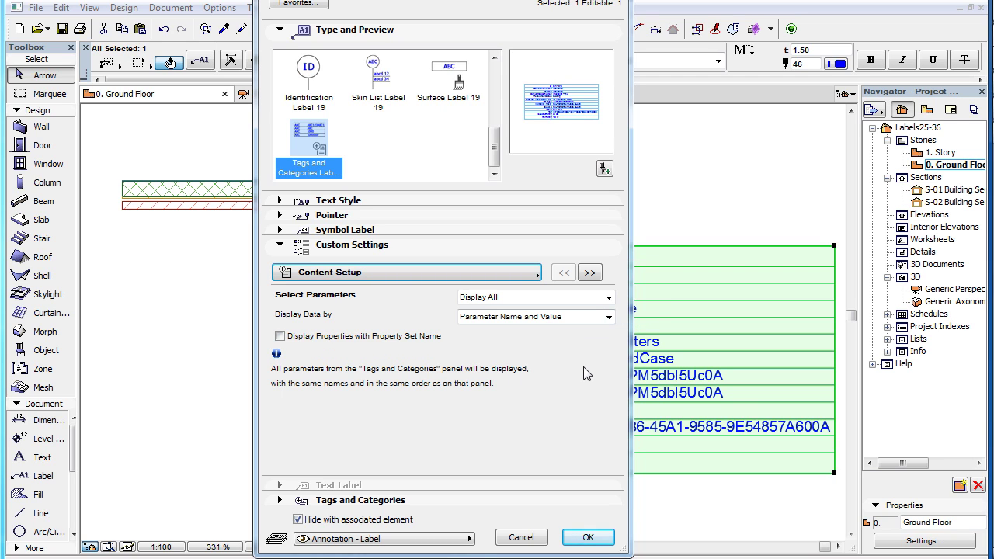
{"action": "left_click", "coordinate": [610, 297]}
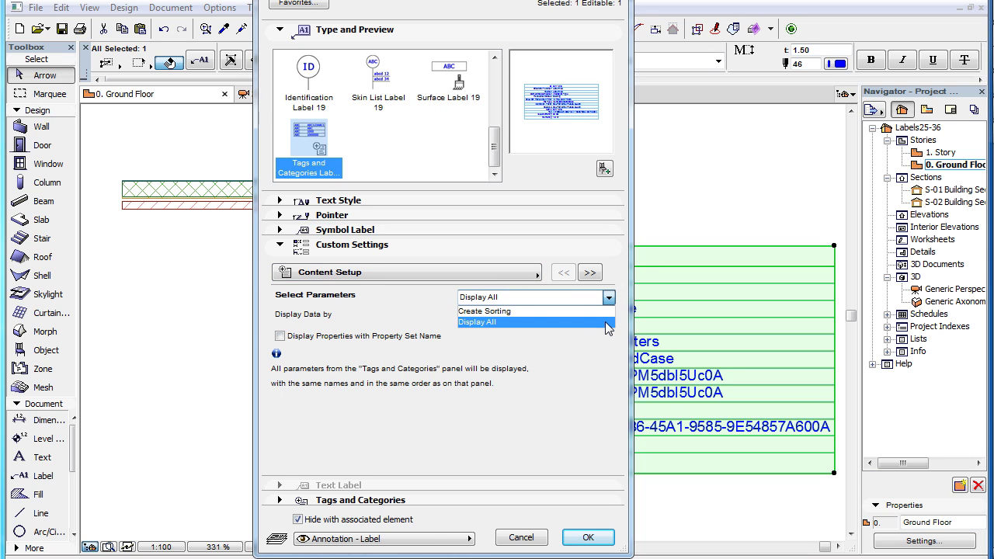
{"action": "left_click", "coordinate": [608, 321]}
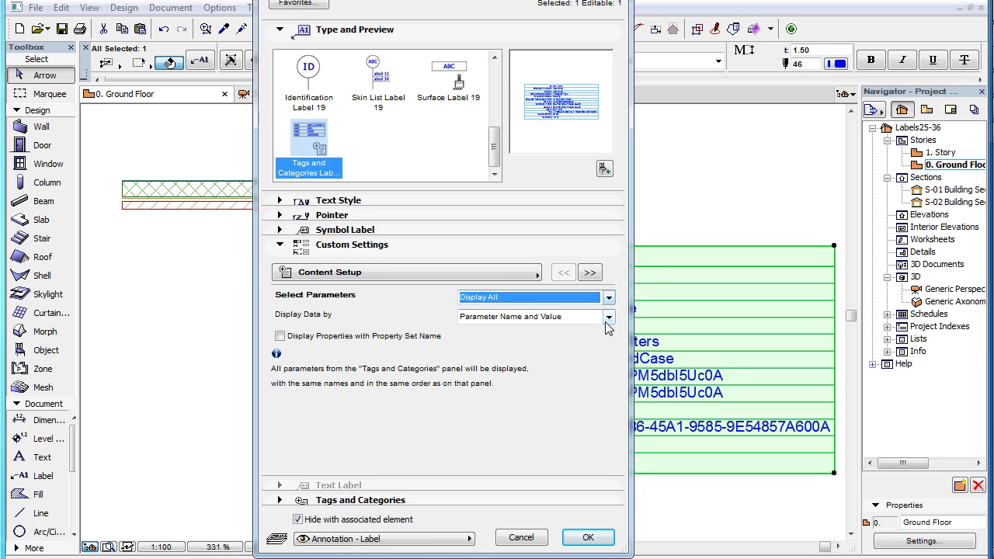
{"action": "left_click", "coordinate": [593, 538]}
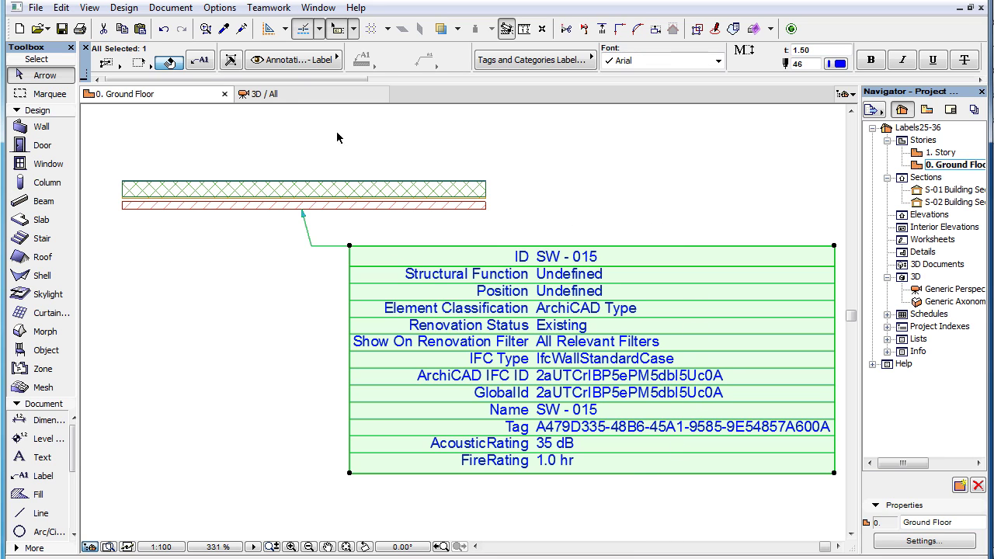
Try choosing the tag label's parameters row by row, then cancel the change
{"action": "left_click", "coordinate": [204, 64]}
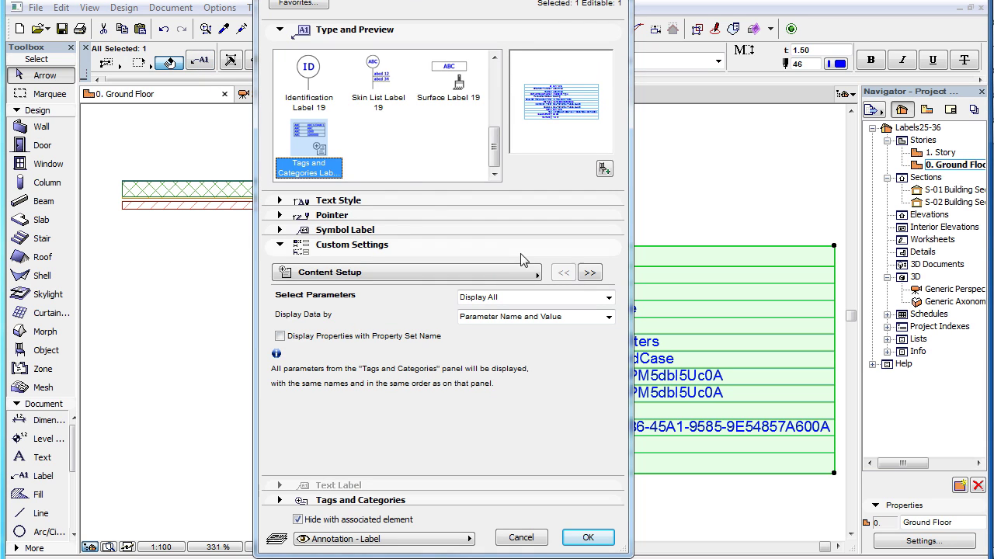
{"action": "left_click", "coordinate": [609, 299]}
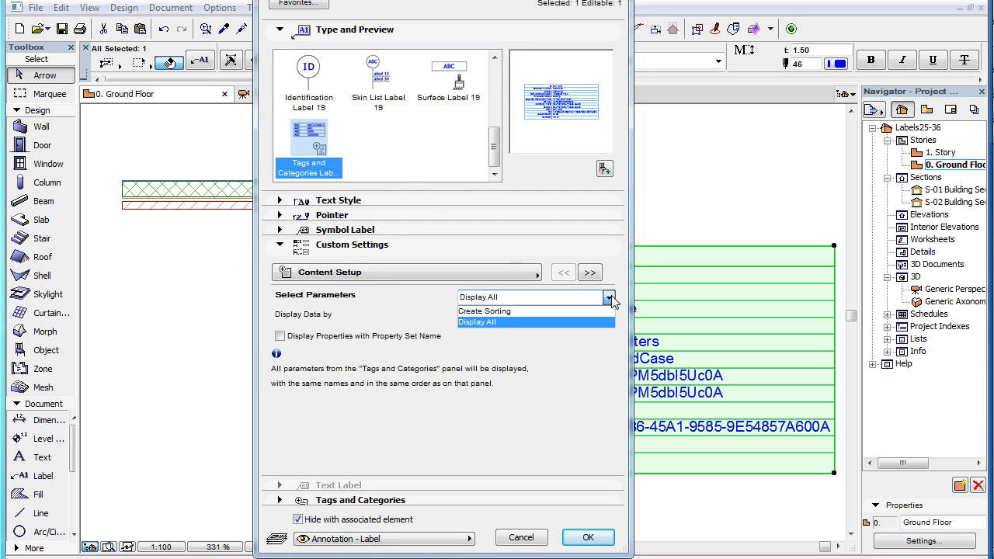
{"action": "left_click", "coordinate": [602, 312]}
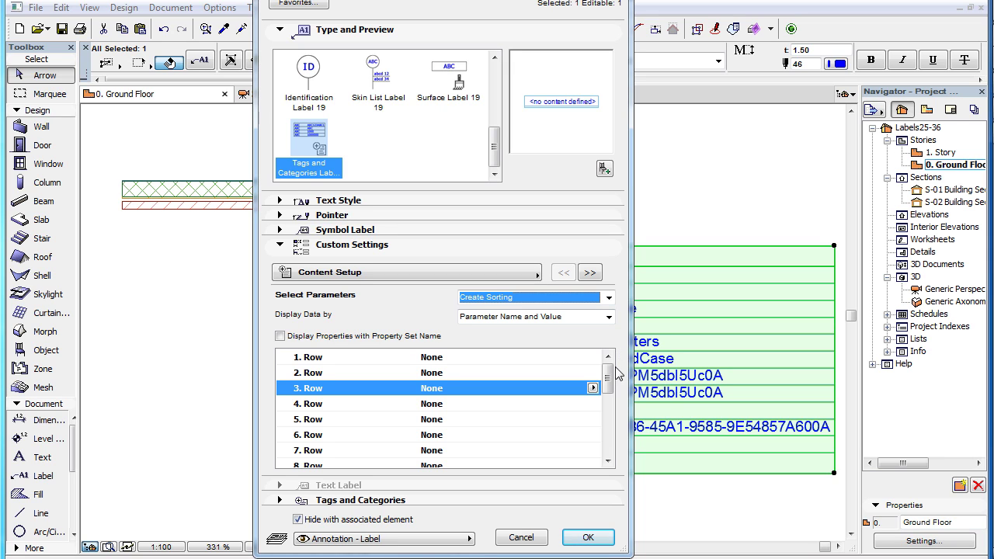
{"action": "mouse_move", "coordinate": [608, 375]}
{"action": "left_mouse_down"}
{"action": "mouse_move", "coordinate": [610, 456]}
{"action": "mouse_move", "coordinate": [607, 357]}
{"action": "left_mouse_up"}
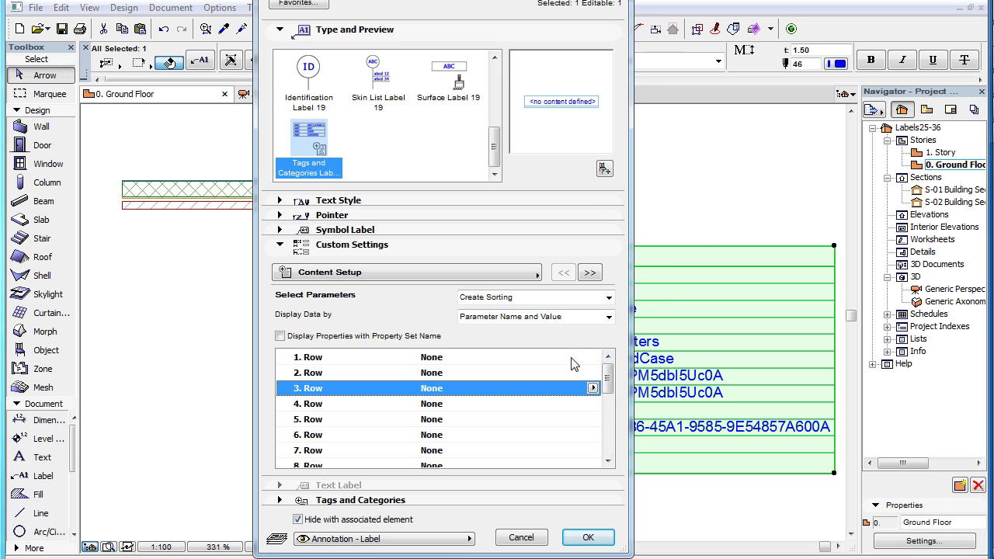
{"action": "left_click", "coordinate": [573, 364]}
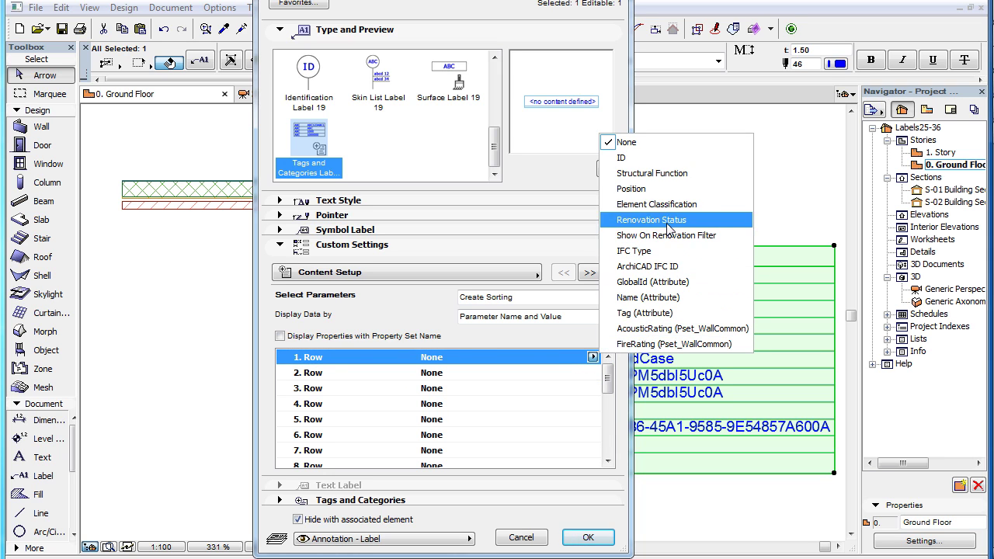
{"action": "left_click", "coordinate": [562, 405]}
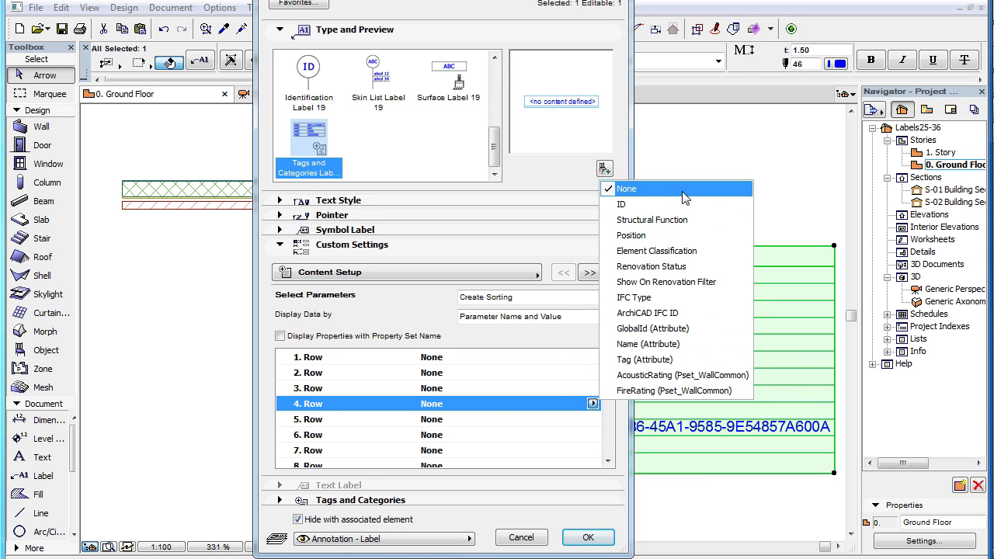
{"action": "left_click", "coordinate": [433, 319]}
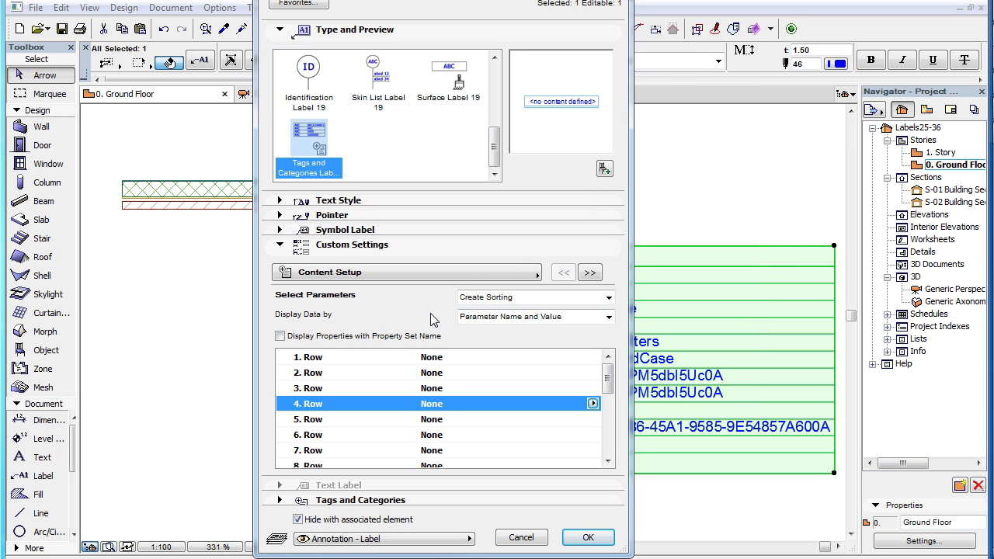
{"action": "left_click", "coordinate": [521, 538]}
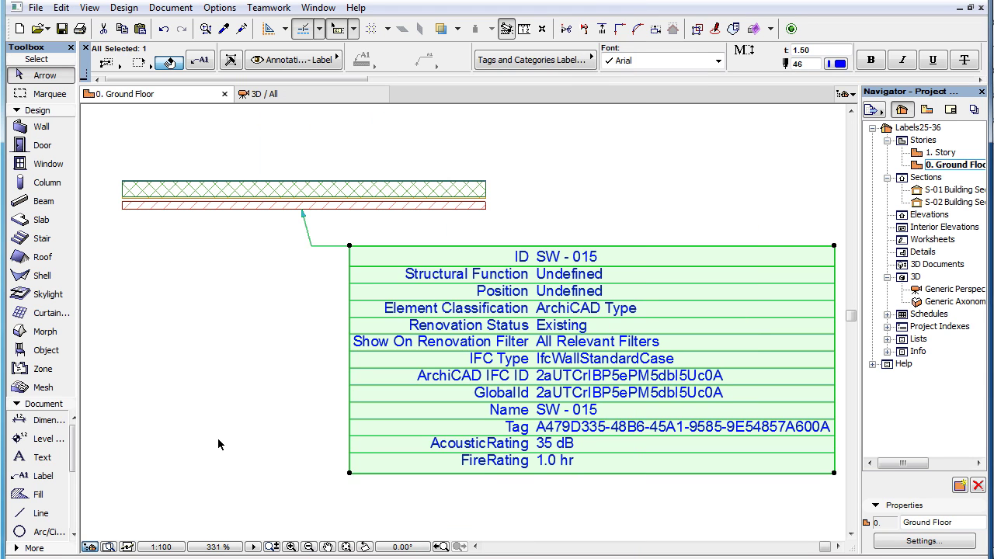
Try row-by-row parameters in the default settings for new labels, then cancel
{"action": "left_click", "coordinate": [218, 438]}
{"action": "left_click", "coordinate": [39, 475]}
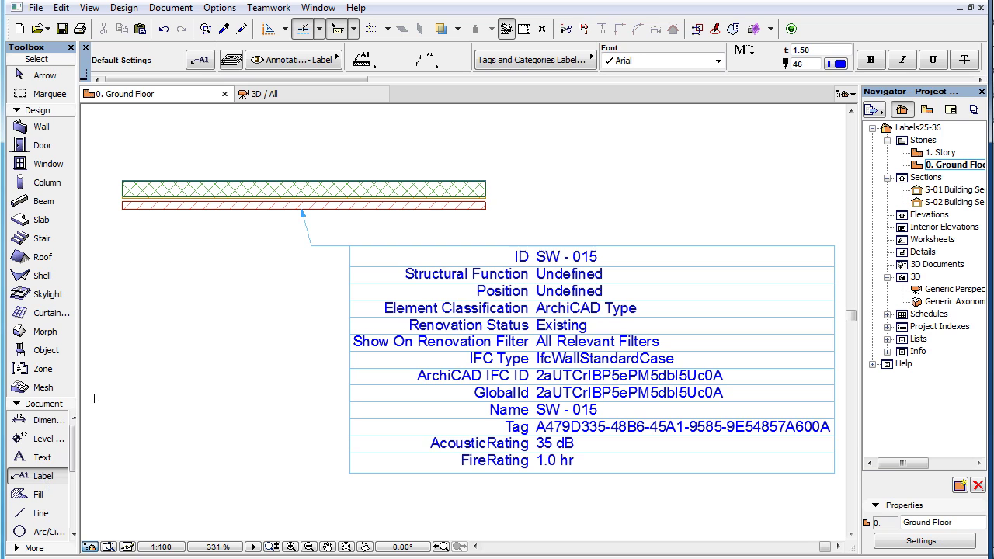
{"action": "left_click", "coordinate": [201, 60]}
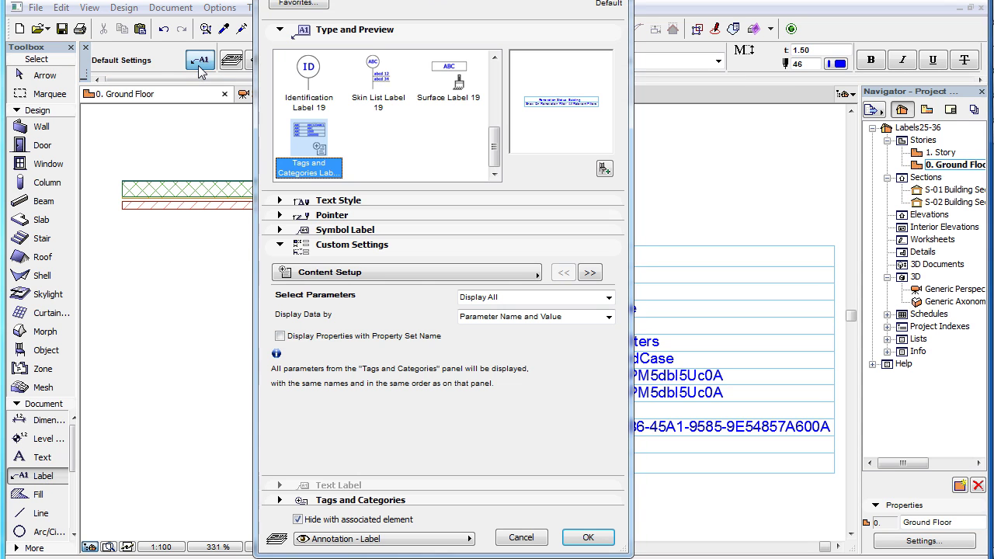
{"action": "left_click", "coordinate": [606, 297]}
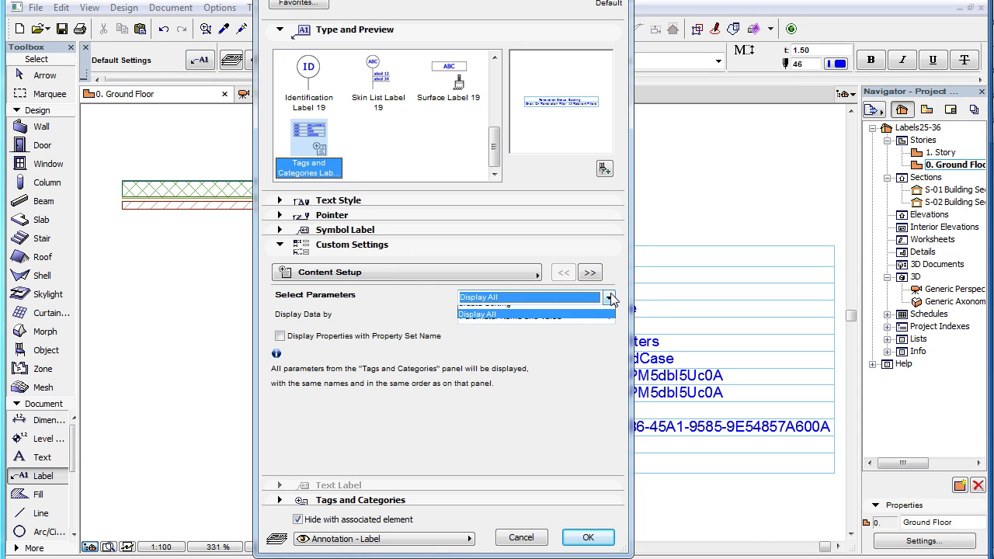
{"action": "left_click", "coordinate": [600, 311]}
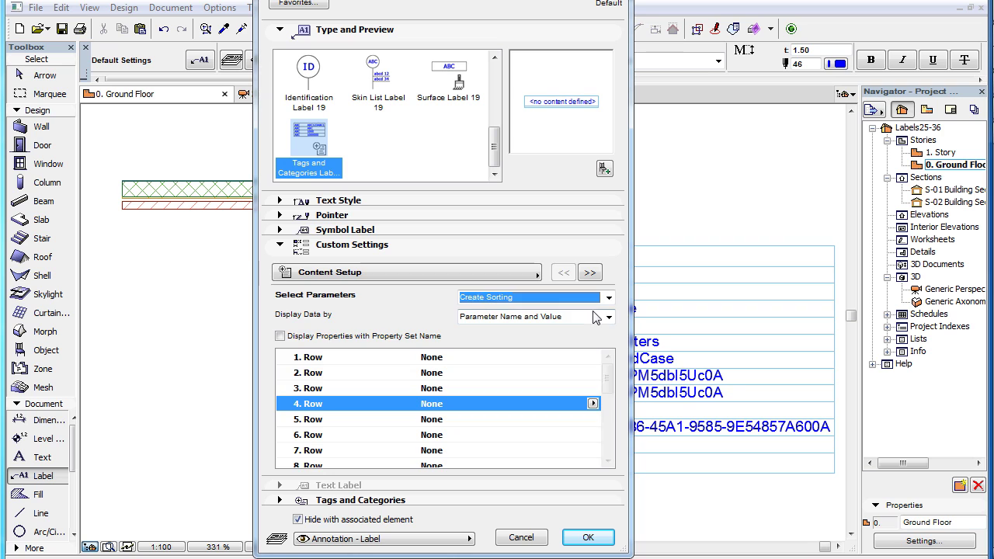
{"action": "left_click", "coordinate": [562, 359]}
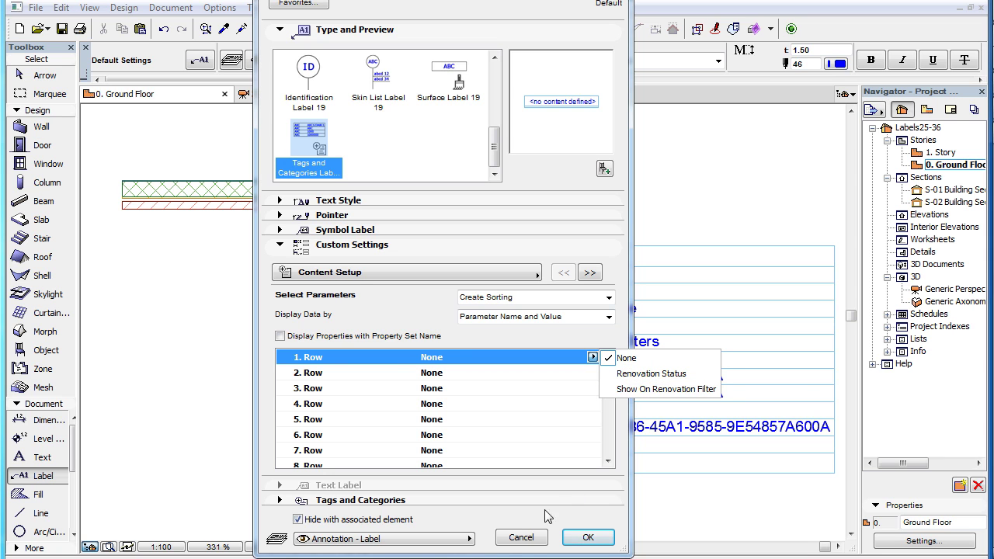
{"action": "left_click", "coordinate": [521, 538]}
{"action": "left_click", "coordinate": [521, 537]}
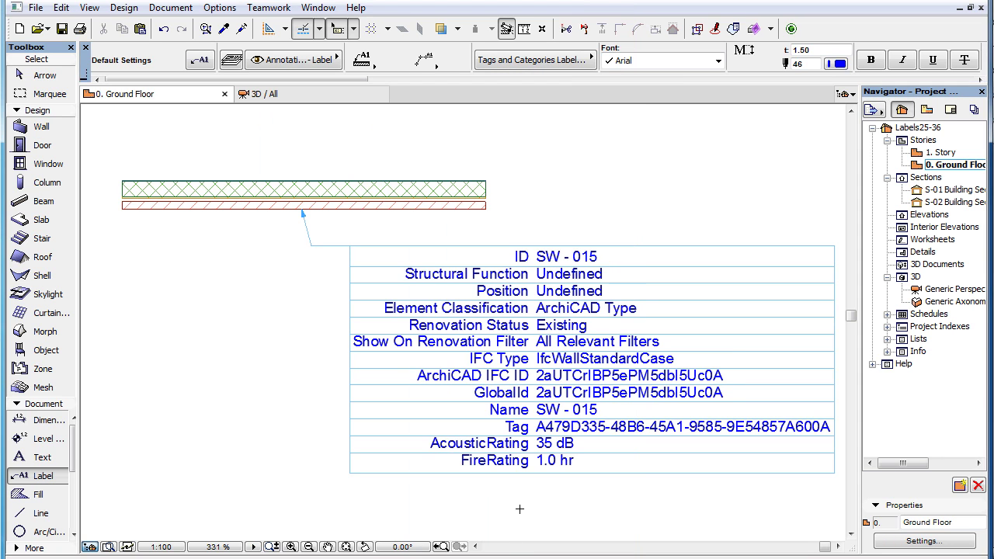
Use Create Sorting to set label rows 1–3 to ID, AcousticRating and FireRating, and apply
{"action": "left_click", "coordinate": [394, 273]}
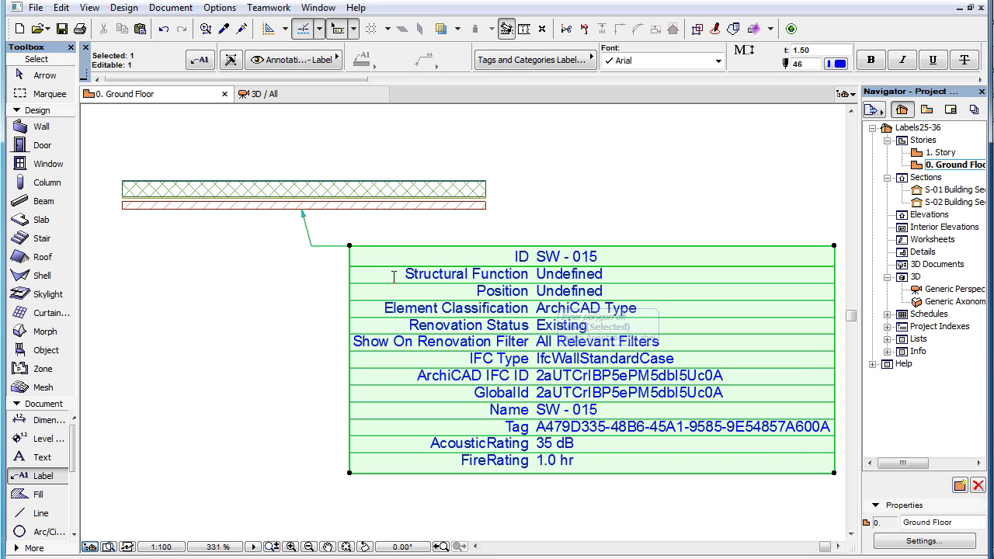
{"action": "left_click", "coordinate": [207, 63]}
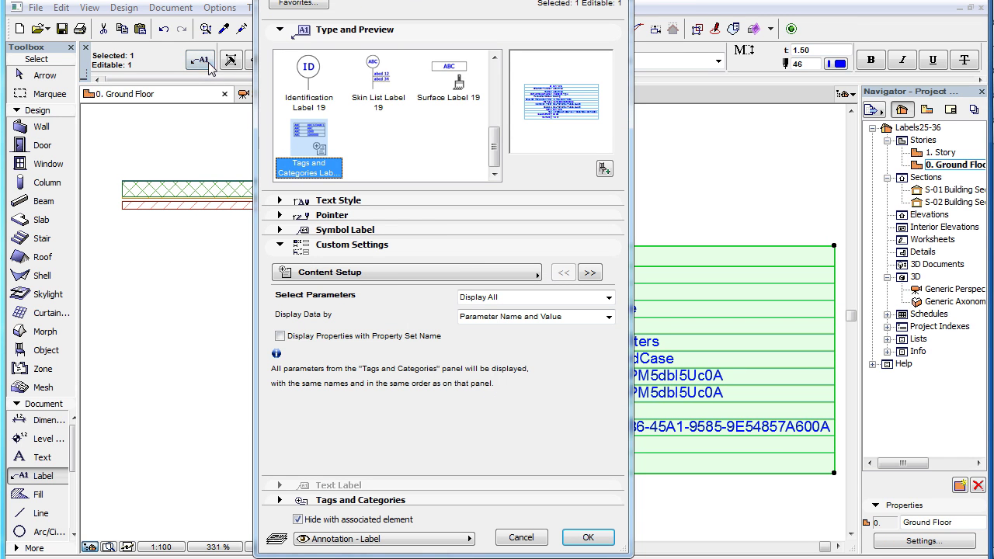
{"action": "left_click", "coordinate": [610, 297]}
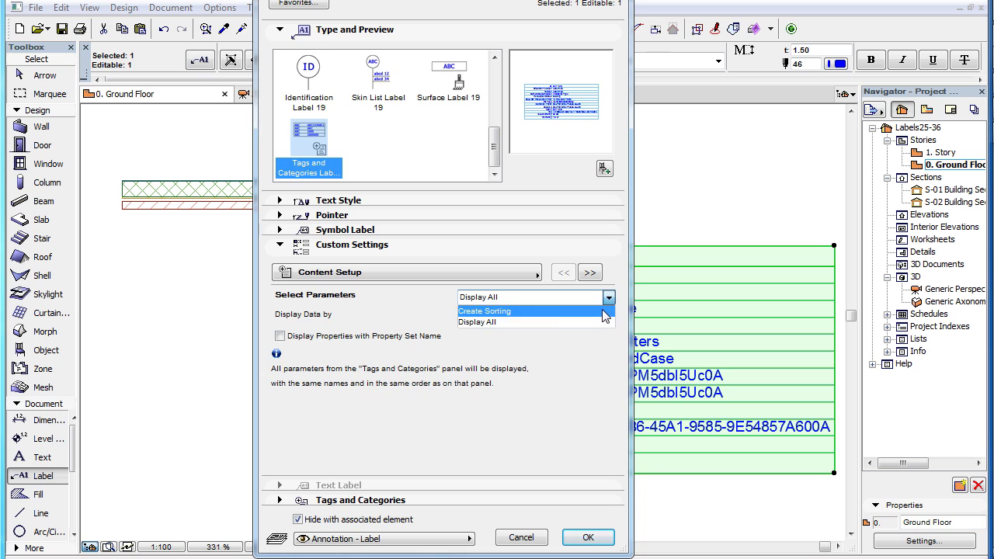
{"action": "left_click", "coordinate": [598, 312]}
{"action": "left_click", "coordinate": [593, 358]}
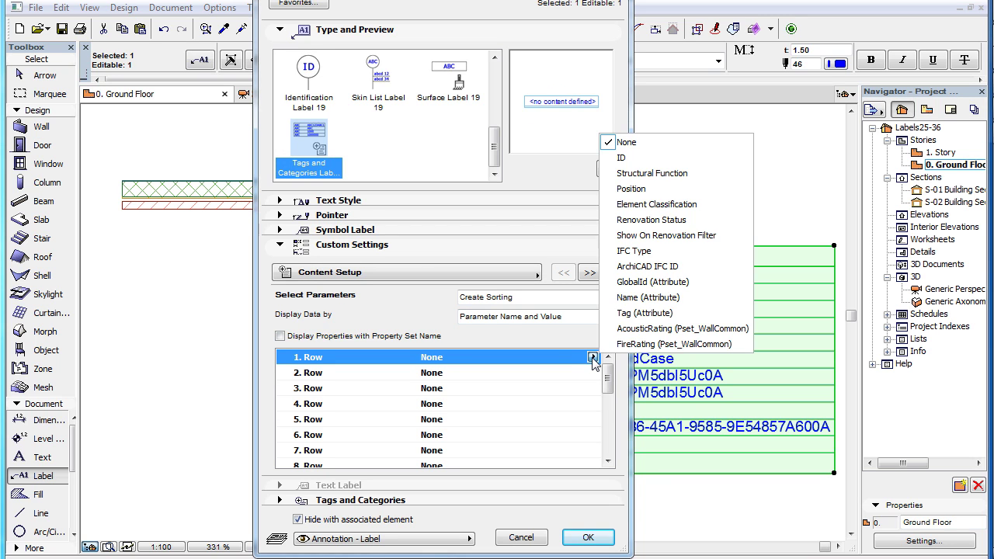
{"action": "left_click", "coordinate": [625, 157]}
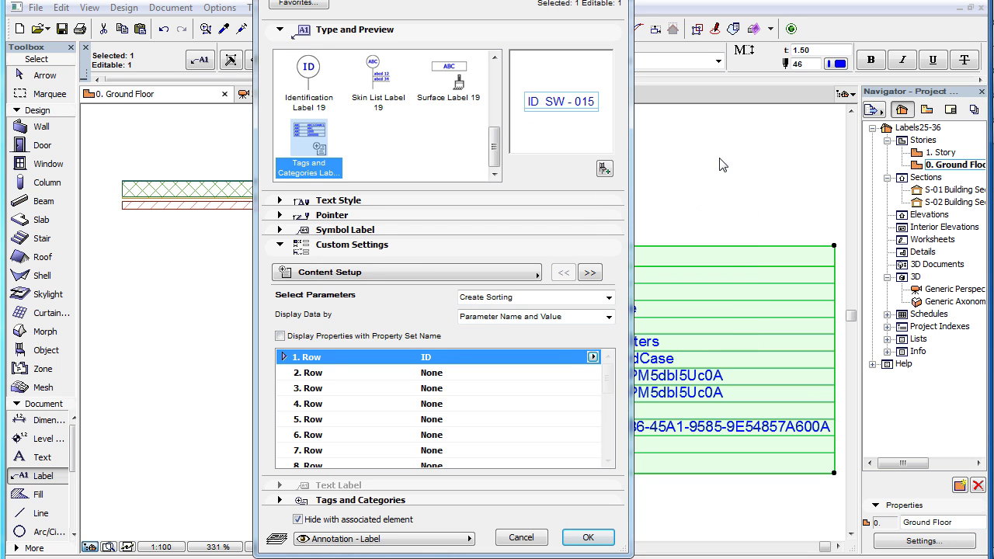
{"action": "left_click", "coordinate": [594, 374]}
{"action": "left_click", "coordinate": [593, 373]}
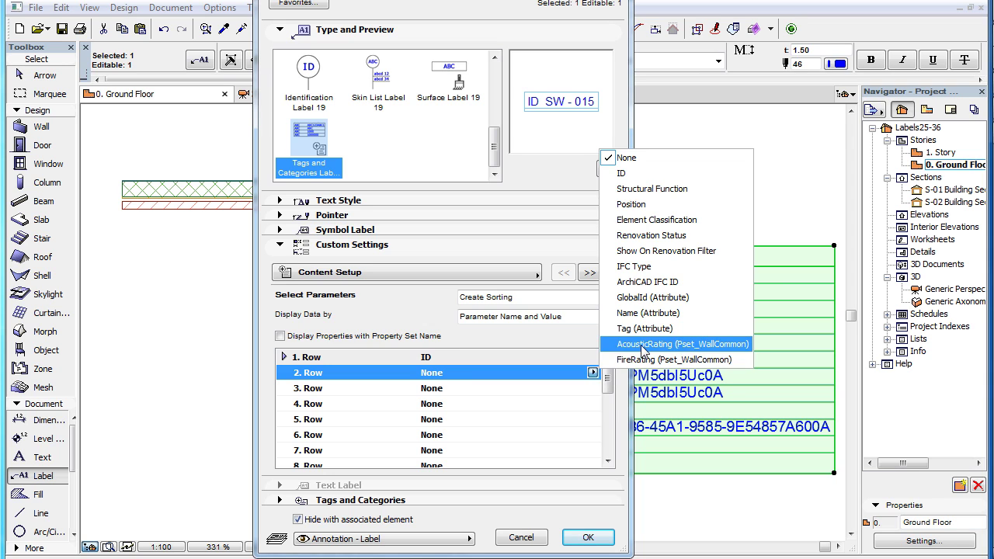
{"action": "left_click", "coordinate": [641, 344]}
{"action": "left_click", "coordinate": [593, 389]}
{"action": "left_click", "coordinate": [593, 388]}
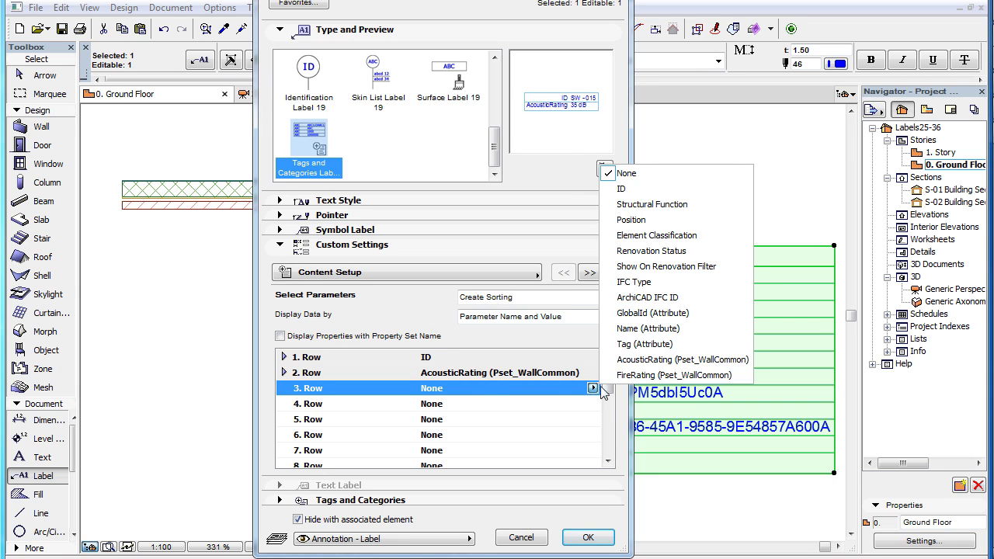
{"action": "left_click", "coordinate": [642, 376]}
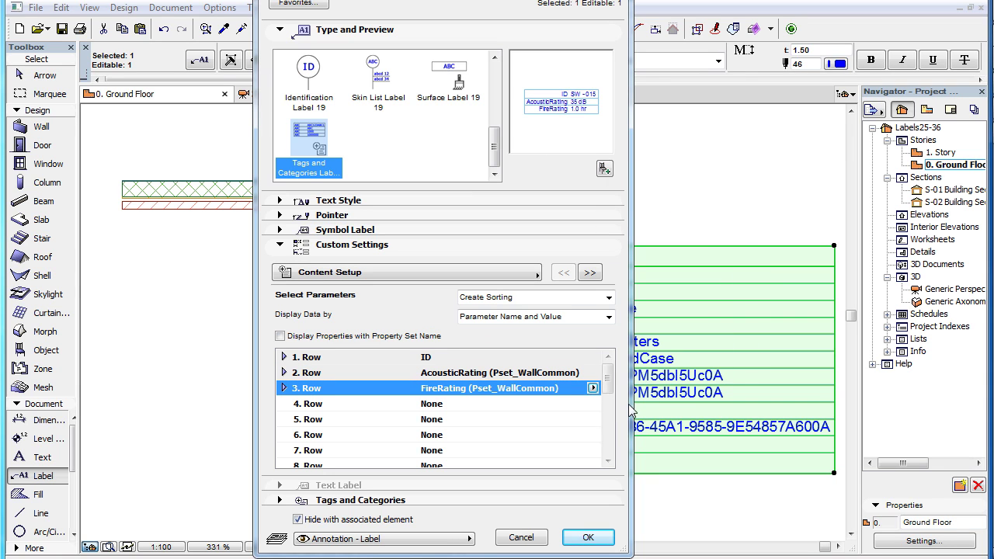
{"action": "left_click", "coordinate": [588, 537]}
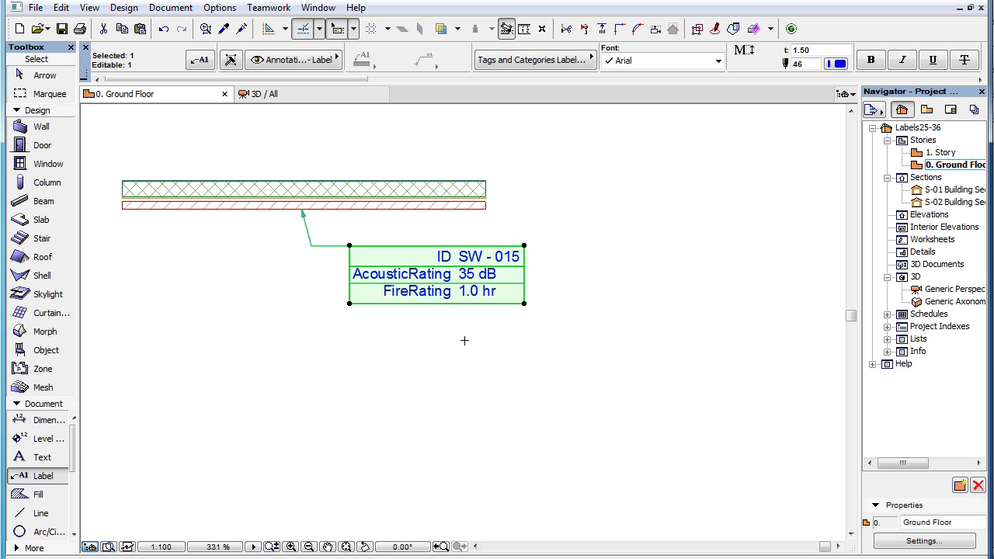
Reopen the label settings and keep data displayed by Parameter Name and Value
{"action": "left_click", "coordinate": [199, 62]}
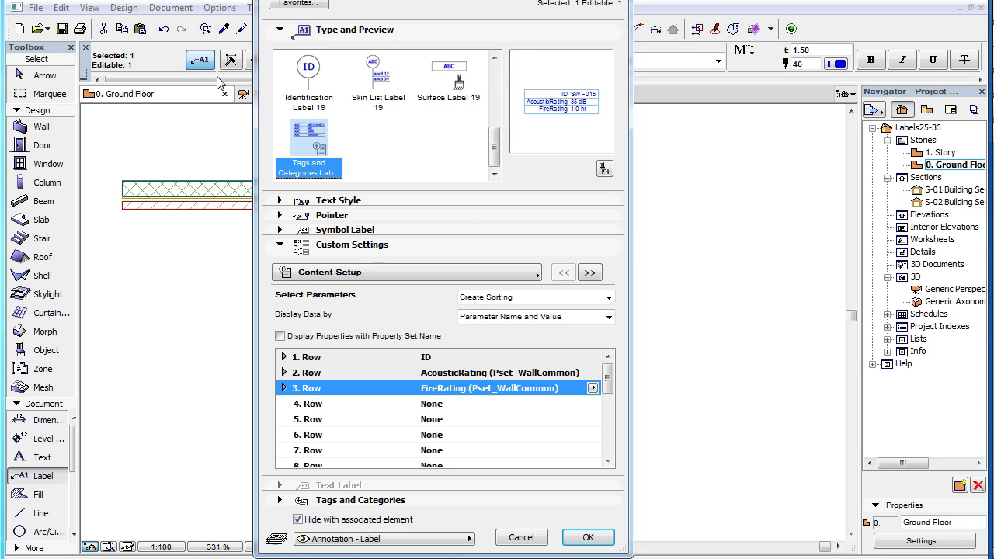
{"action": "left_click", "coordinate": [609, 317]}
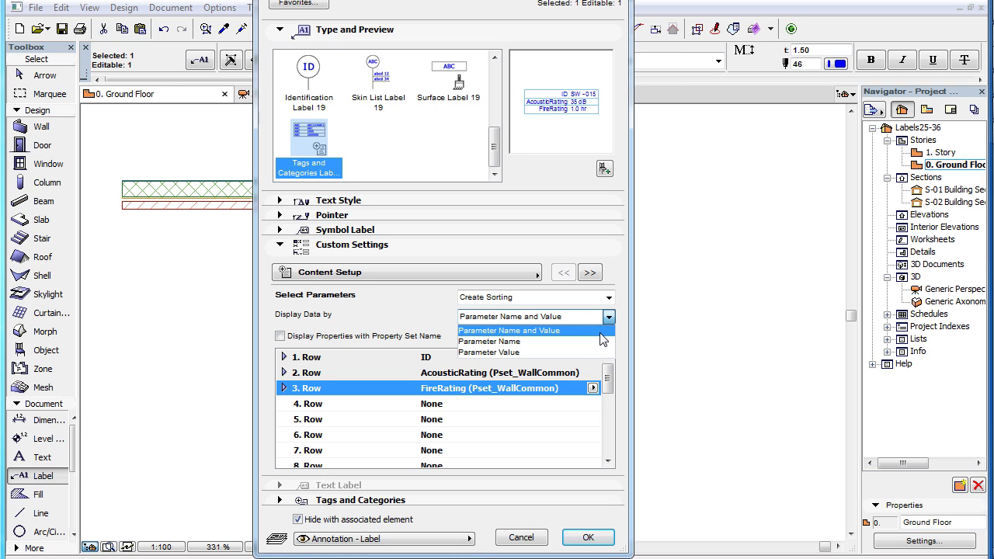
{"action": "left_click", "coordinate": [601, 331]}
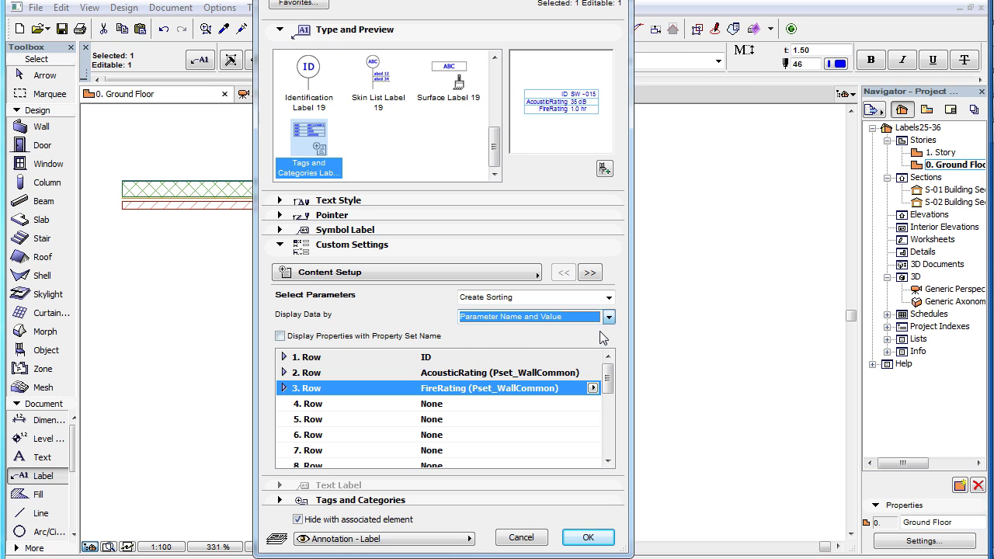
{"action": "left_click", "coordinate": [588, 537]}
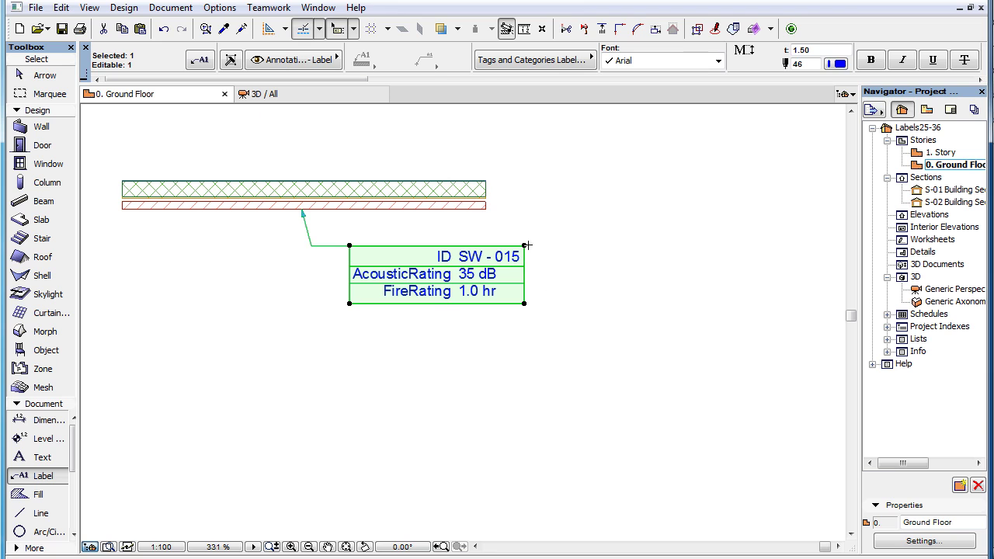
Set Display Data by to Parameter Name so the label lists names only
{"action": "left_click", "coordinate": [200, 60]}
{"action": "left_click", "coordinate": [603, 317]}
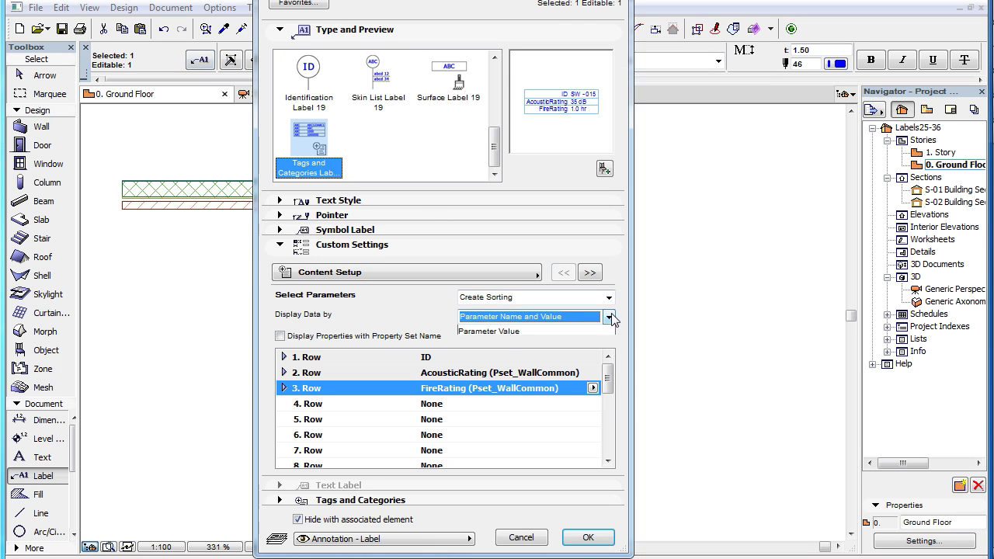
{"action": "left_click", "coordinate": [595, 346]}
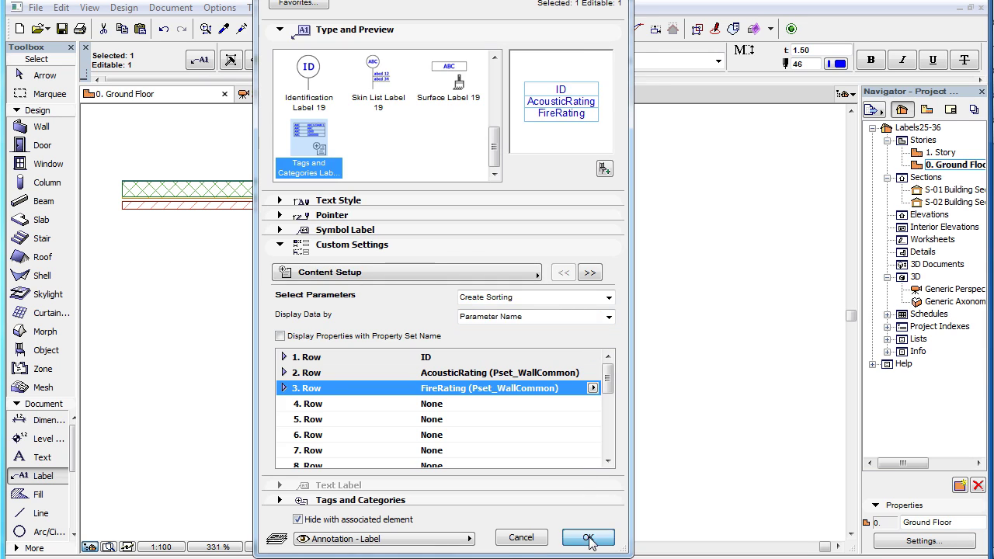
{"action": "left_click", "coordinate": [588, 537]}
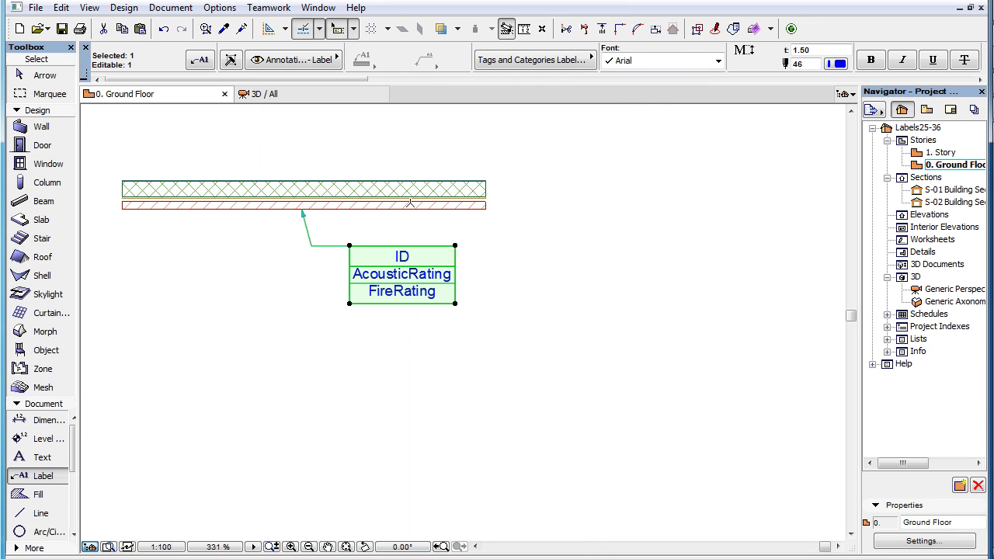
Set the label to display Parameter Value only and apply it
{"action": "left_click", "coordinate": [200, 59]}
{"action": "left_click", "coordinate": [608, 317]}
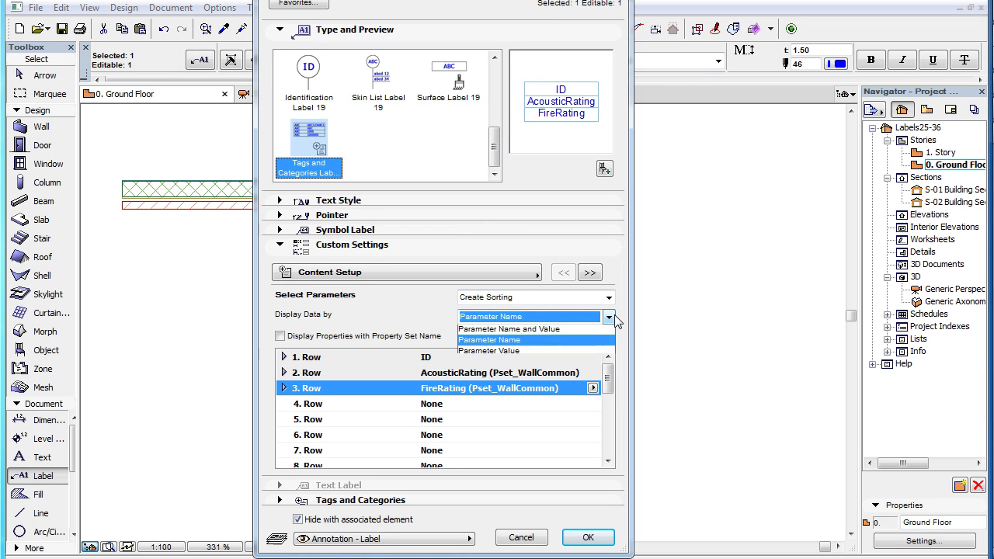
{"action": "left_click", "coordinate": [593, 353]}
{"action": "left_click", "coordinate": [588, 538]}
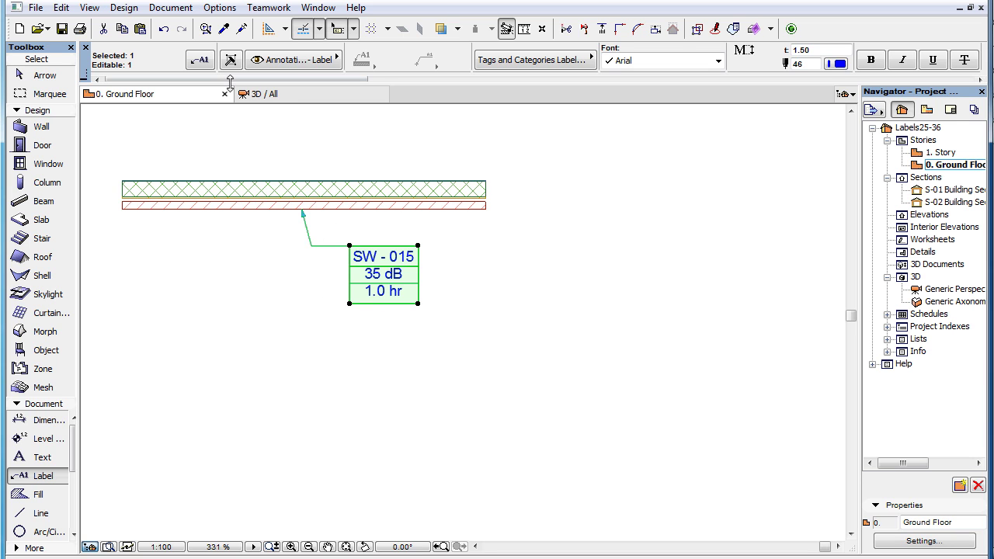
Switch to Parameter Name and Value and add Property Set Names, like Pset_WallCommon
{"action": "left_click", "coordinate": [205, 67]}
{"action": "left_click", "coordinate": [578, 316]}
{"action": "left_click", "coordinate": [594, 330]}
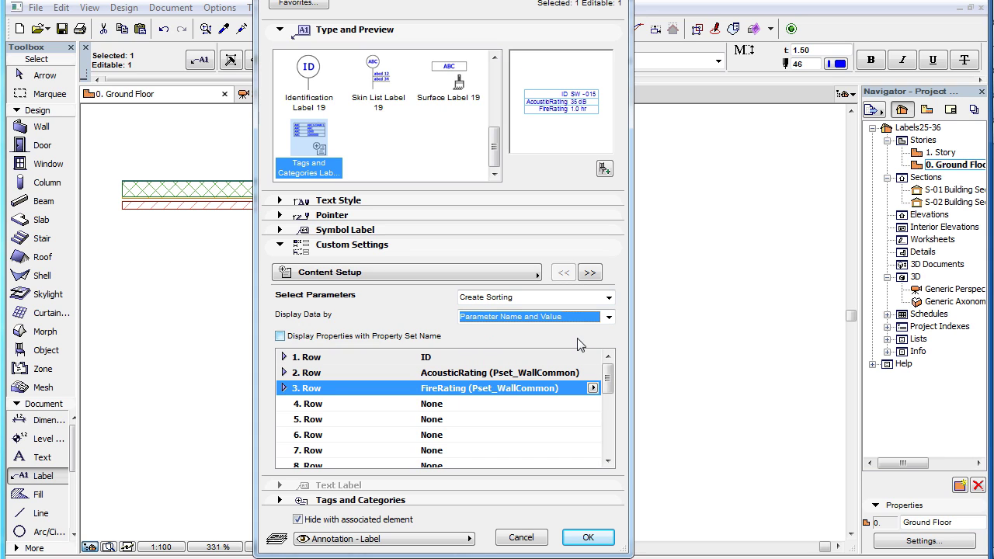
{"action": "left_click", "coordinate": [280, 336]}
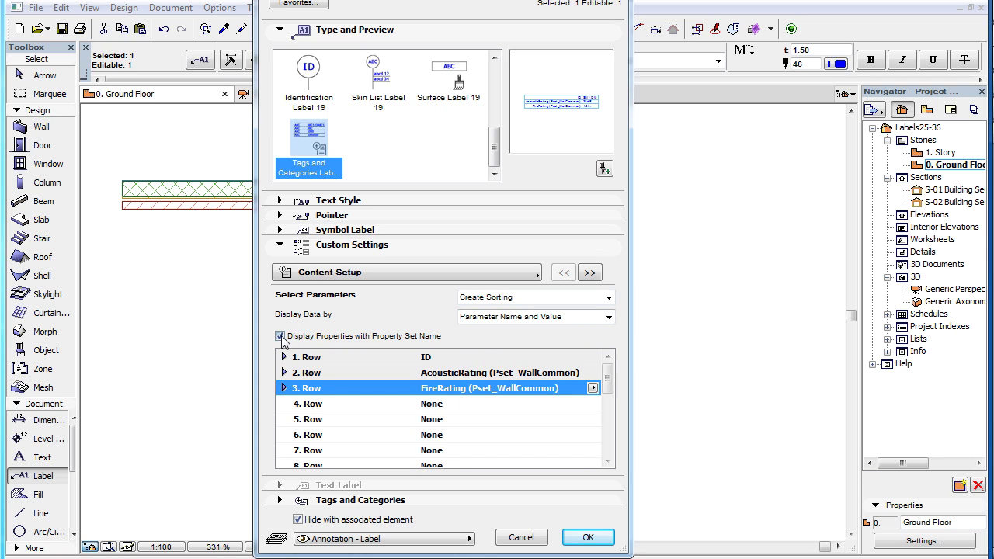
{"action": "left_click", "coordinate": [591, 537]}
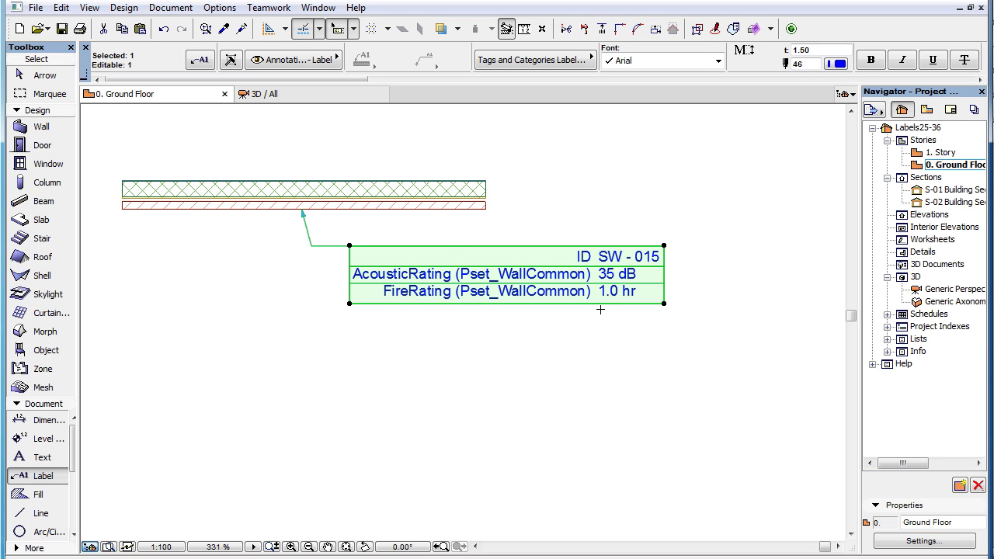
Deselect the label and switch Label Default Settings from General Settings to the Information page
{"action": "left_click", "coordinate": [297, 286]}
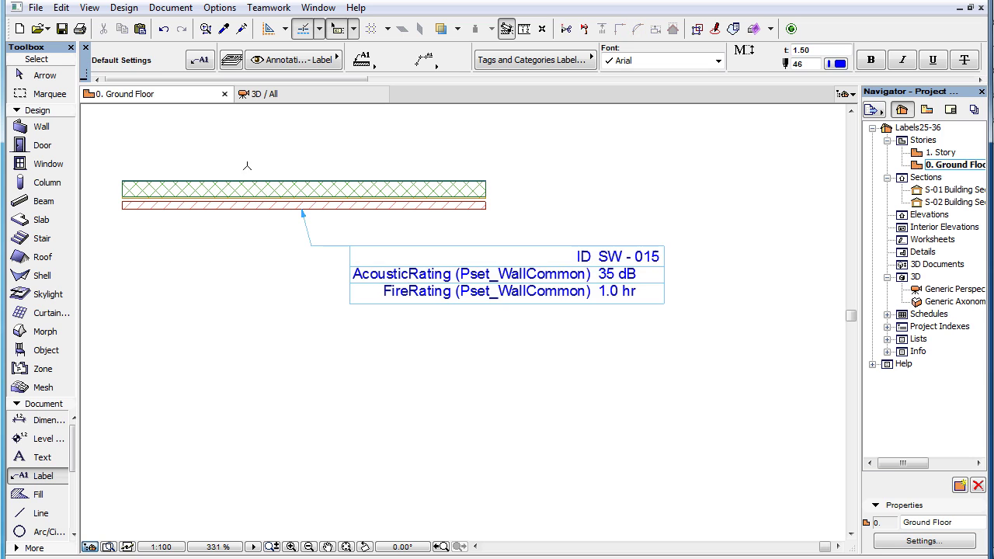
{"action": "left_click", "coordinate": [201, 63]}
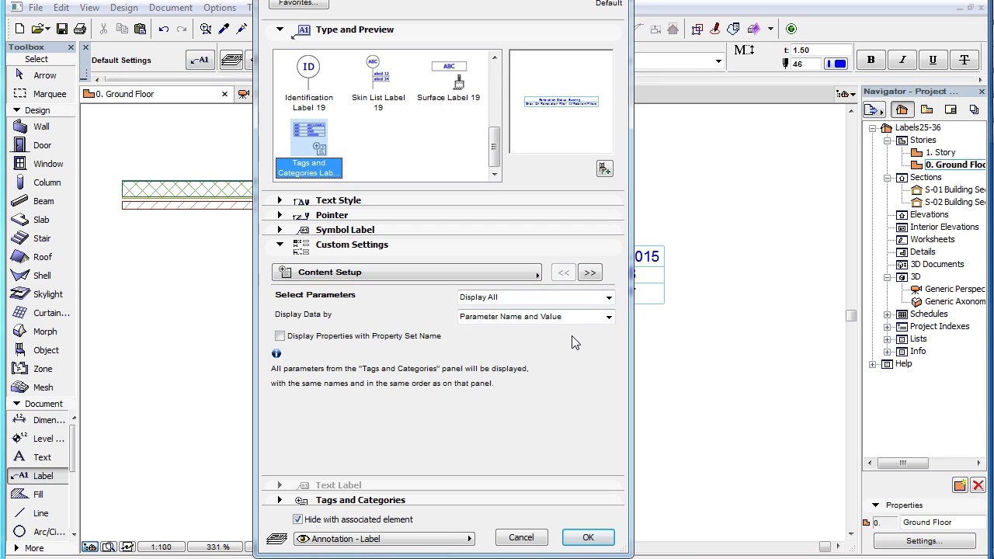
{"action": "left_click", "coordinate": [507, 273]}
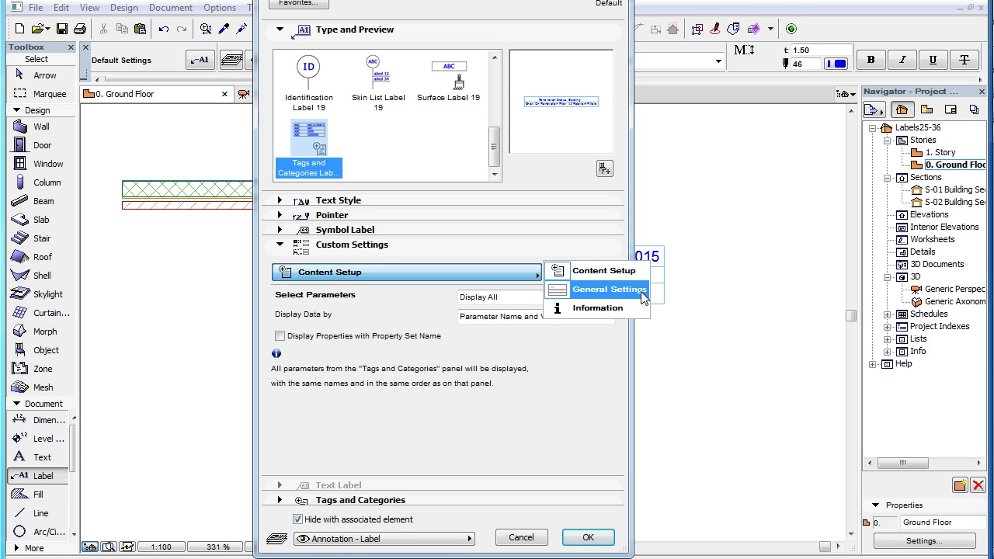
{"action": "left_click", "coordinate": [609, 289]}
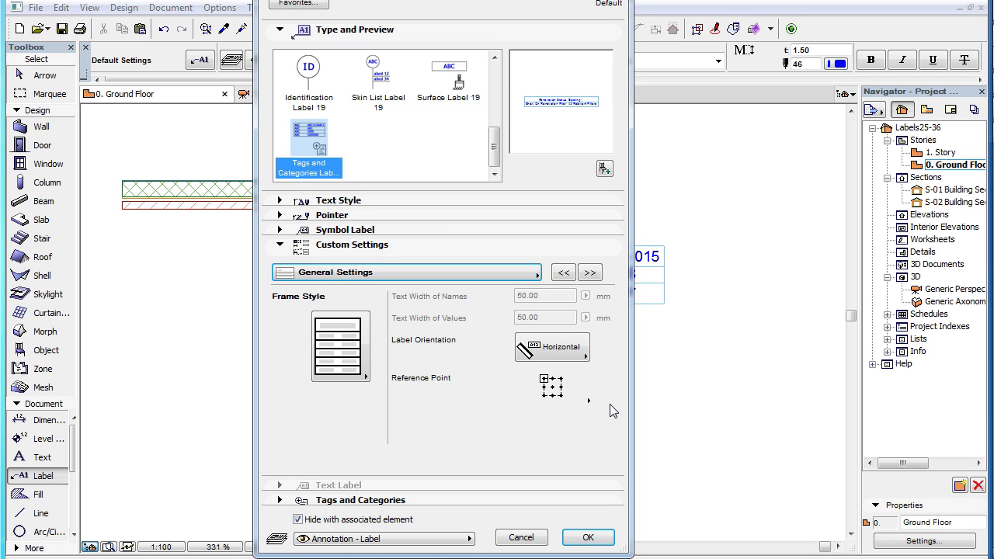
{"action": "left_click", "coordinate": [512, 271]}
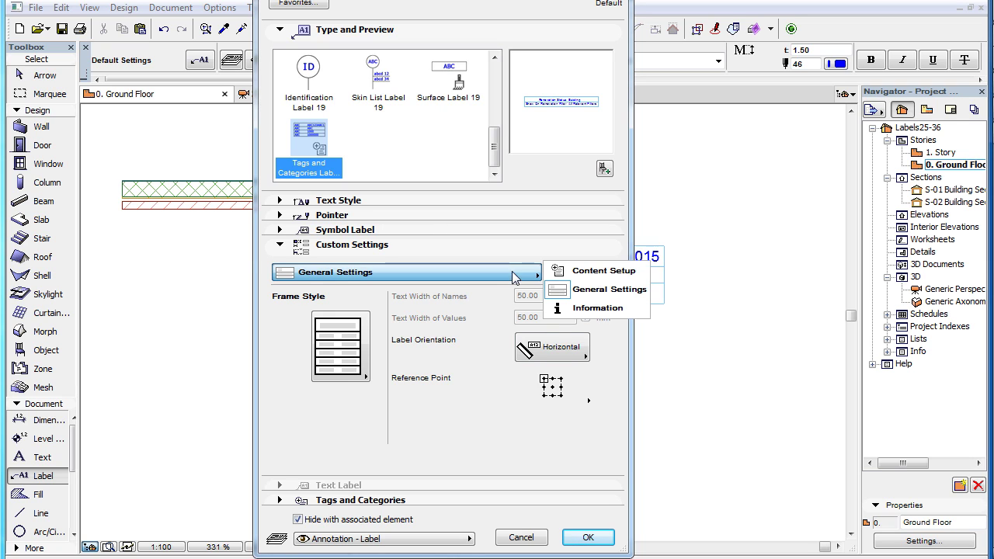
{"action": "left_click", "coordinate": [639, 310]}
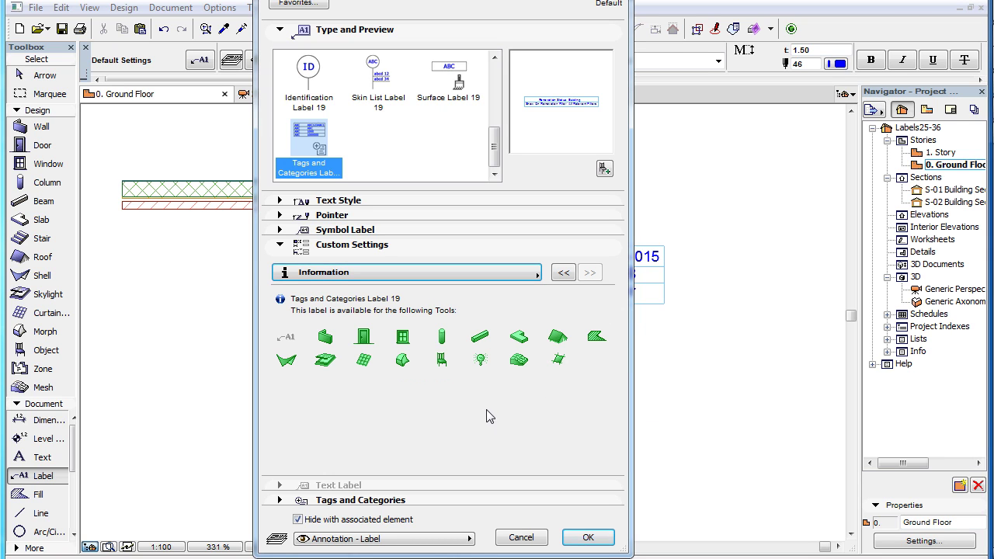